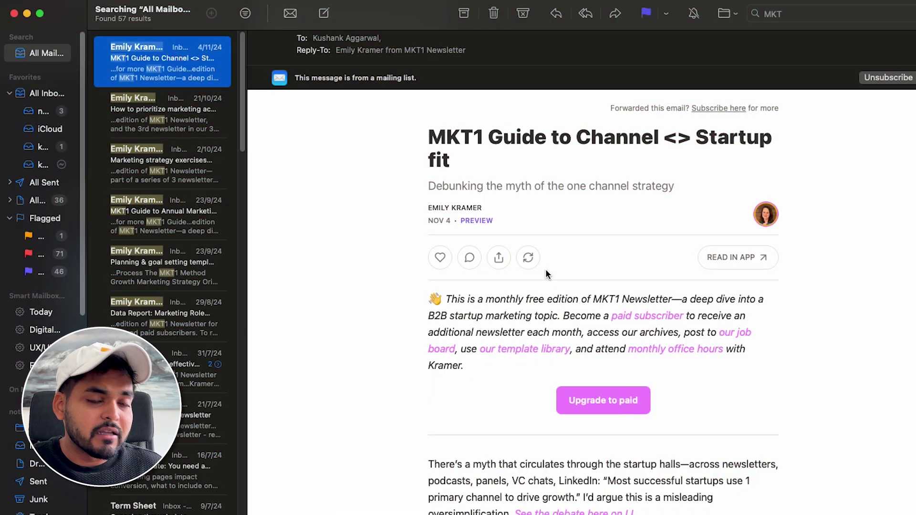
Step: Select the newsletter's body text in Apple Mail and scroll through it to copy it
scroll(537, 268, down, 8)
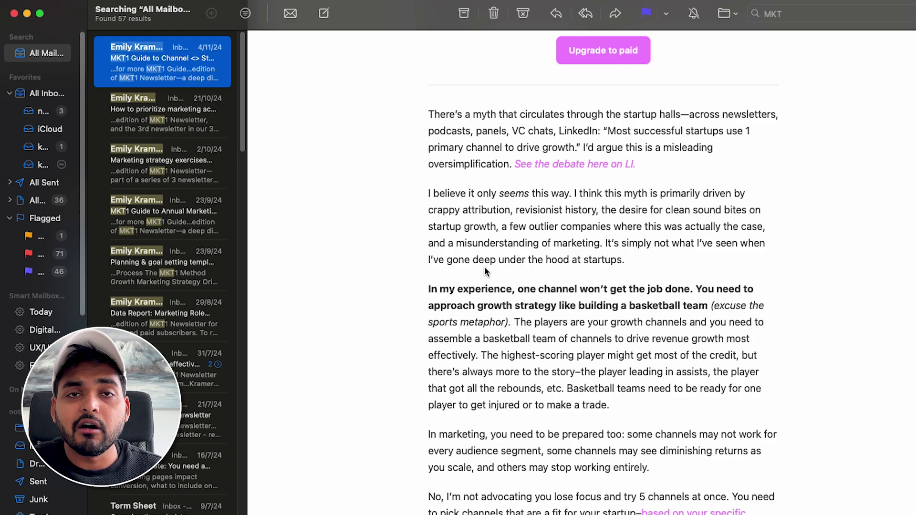
drag(431, 115, 524, 251)
scroll(583, 307, down, 5)
scroll(584, 308, down, 20)
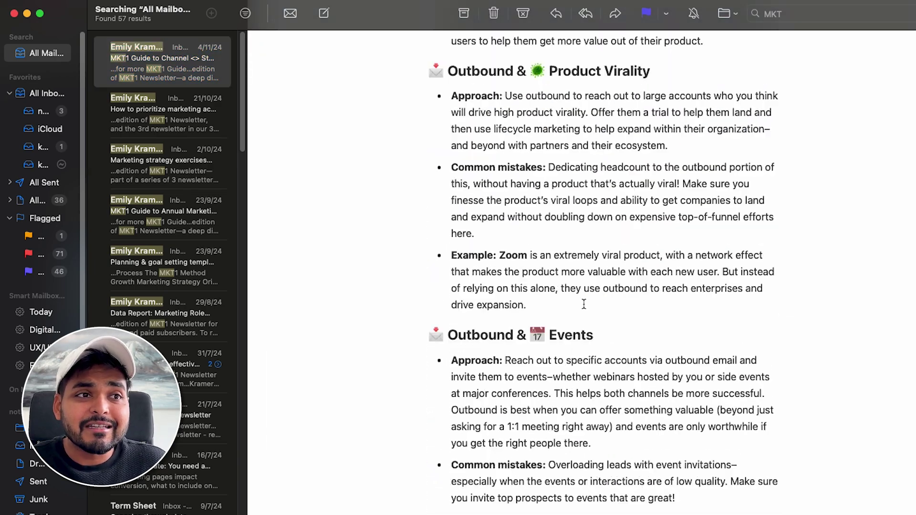
scroll(584, 305, down, 20)
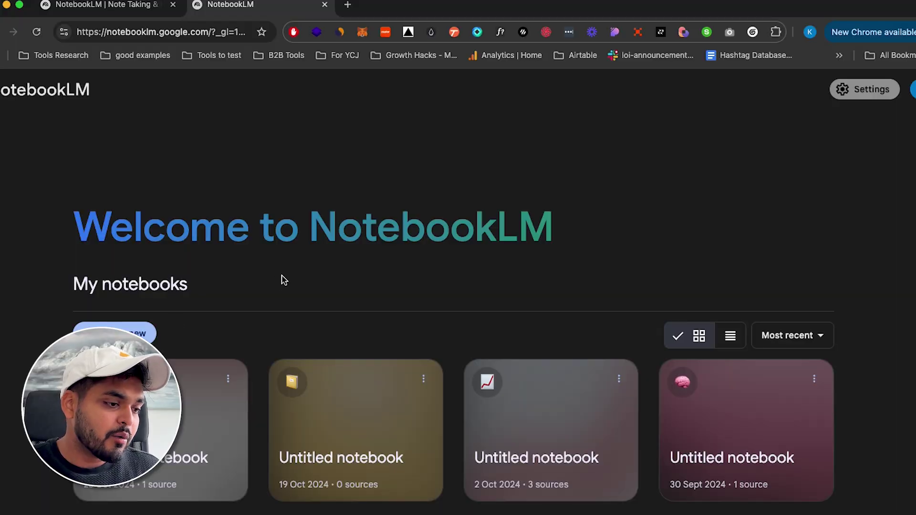
scroll(282, 277, down, 1)
scroll(301, 267, up, 1)
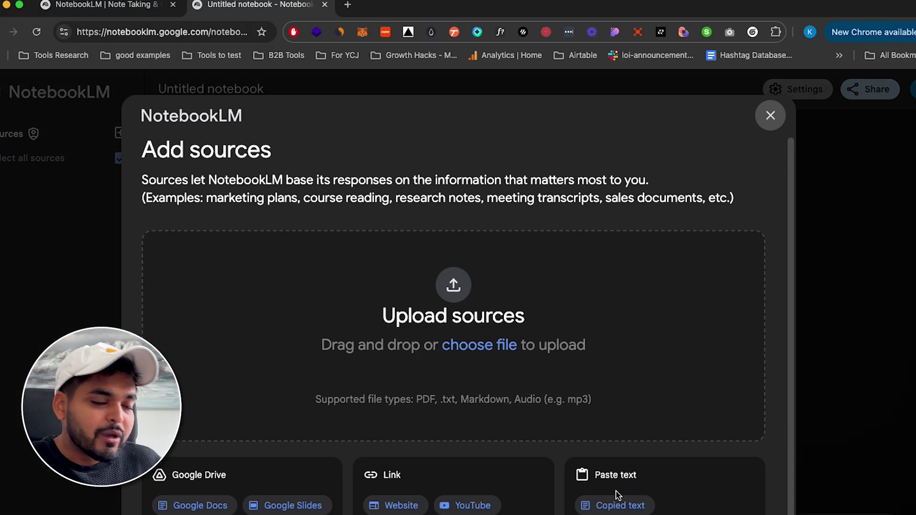
Step: Paste the copied newsletter into NotebookLM and insert it as a Pasted text source
click(603, 505)
click(296, 345)
key(super+v)
scroll(287, 365, down, 5)
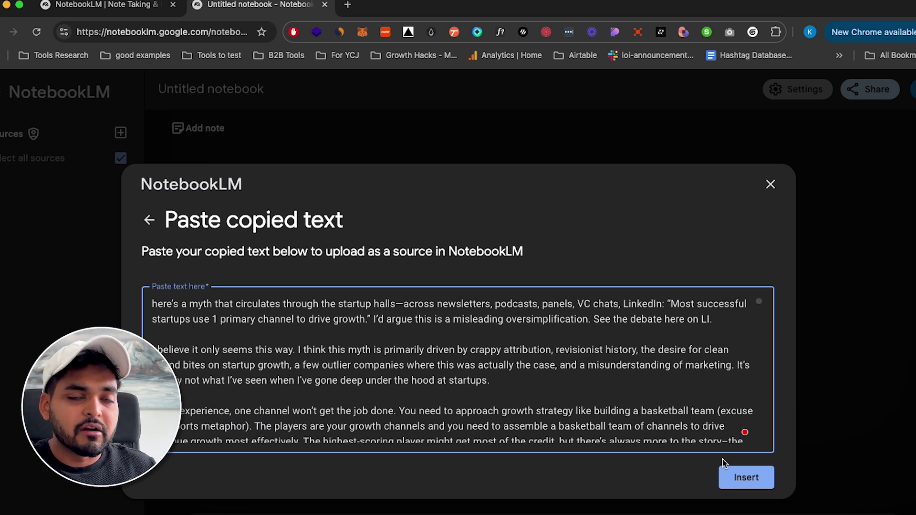
click(746, 477)
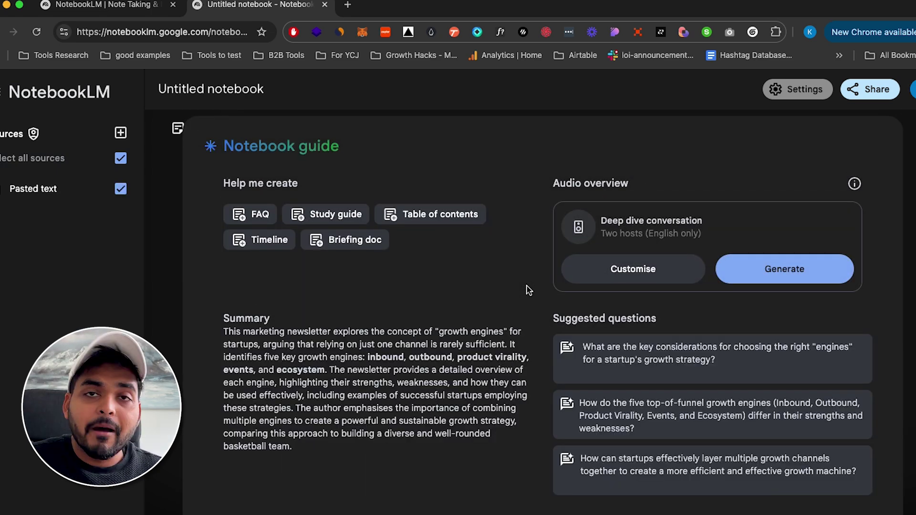
Step: Generate the 30:41 Audio Overview, skip ahead to about three minutes, and open its sharing options
click(733, 273)
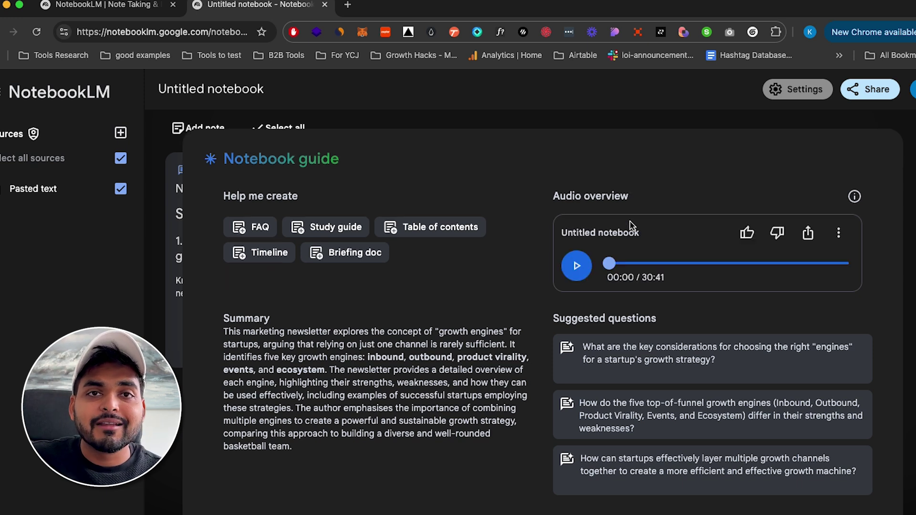
click(632, 264)
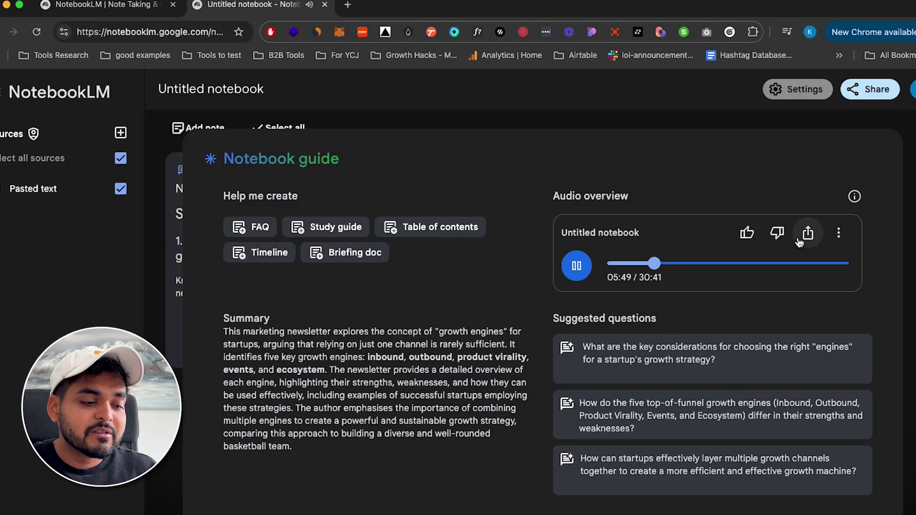
click(805, 235)
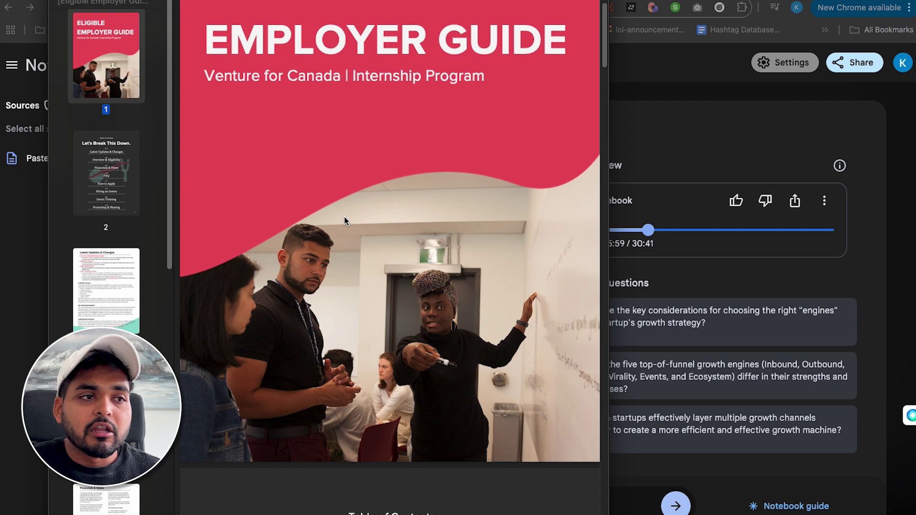
Step: Scroll through the Eligible Employer Guide PDF from its cover to the How to Apply section
scroll(341, 219, down, 15)
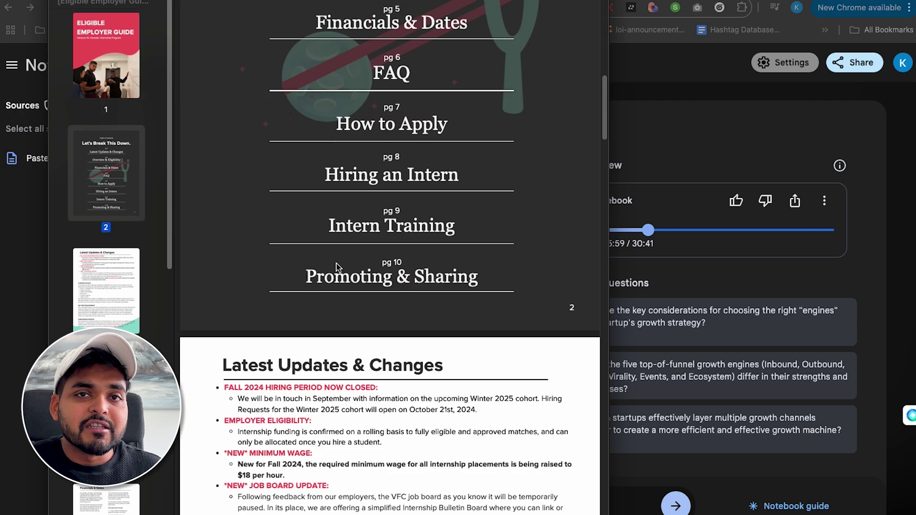
scroll(337, 268, down, 12)
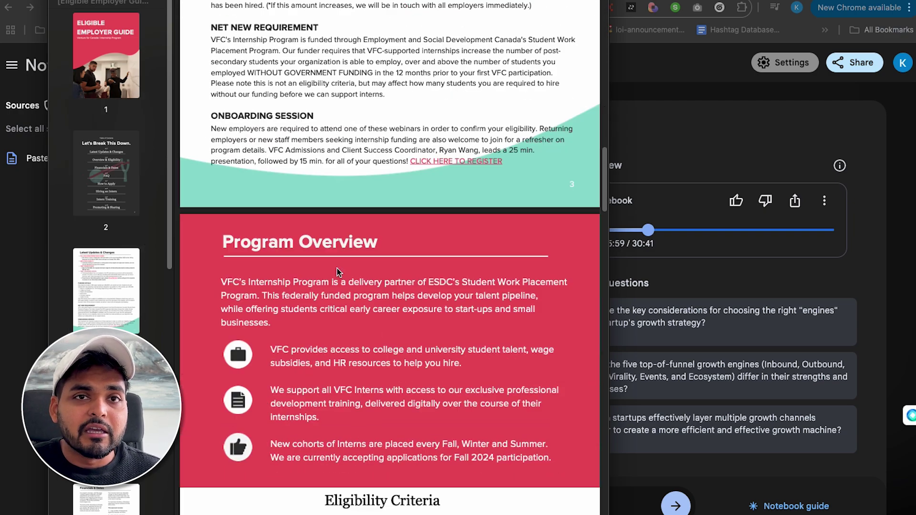
scroll(337, 270, down, 15)
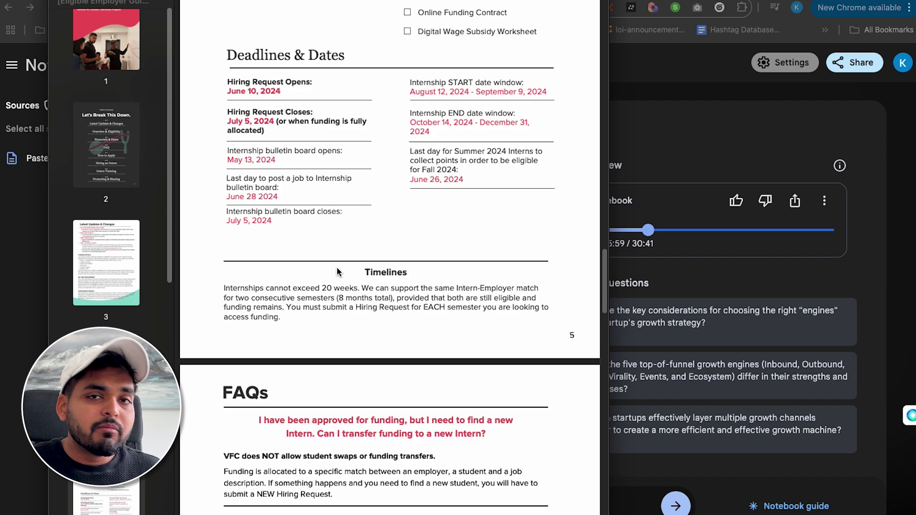
scroll(337, 271, down, 15)
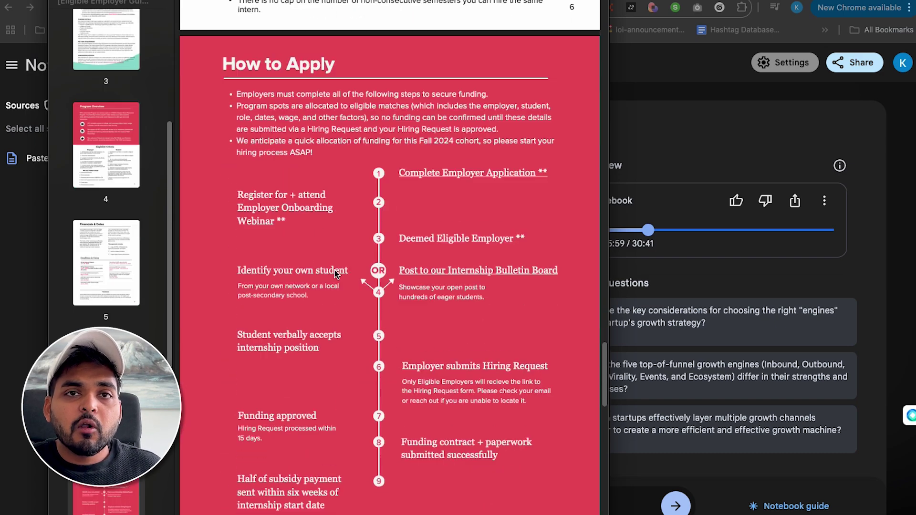
scroll(334, 272, down, 15)
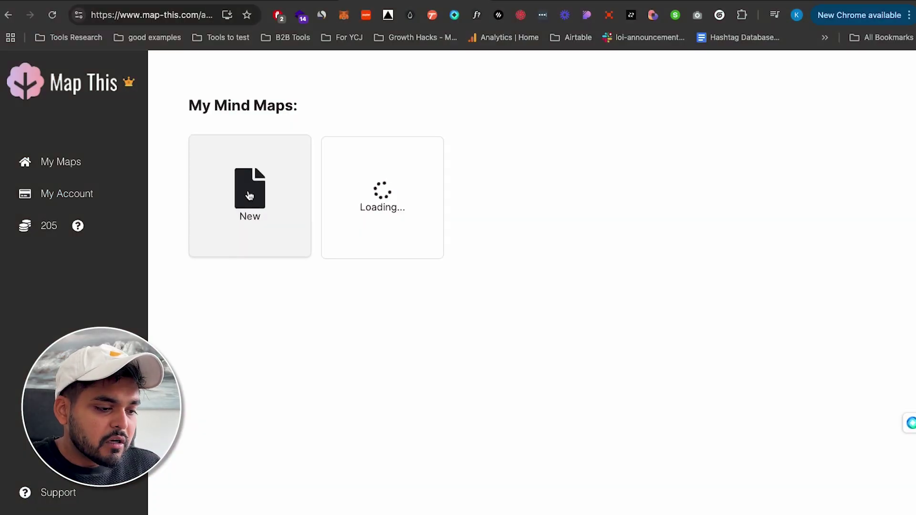
Step: Create a new Flowchart map from the uploaded Employer Guide PDF, without custom instructions
click(249, 195)
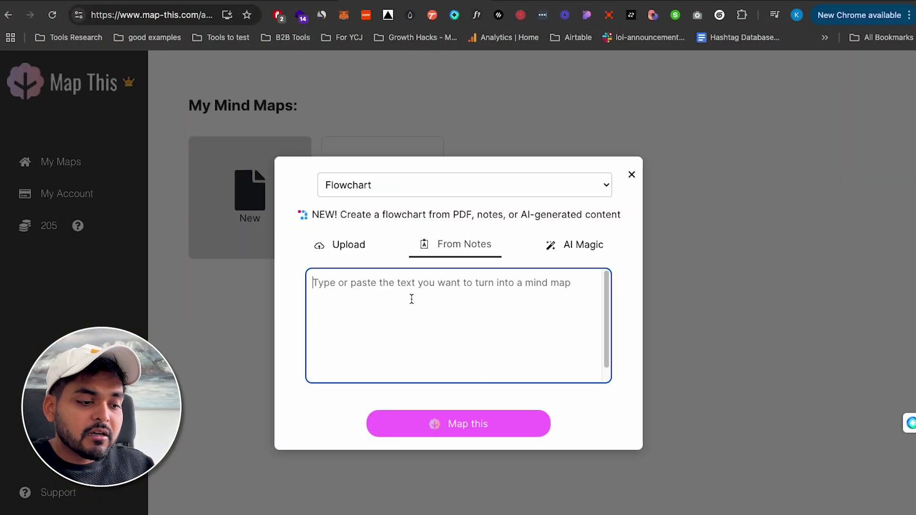
click(349, 245)
click(448, 330)
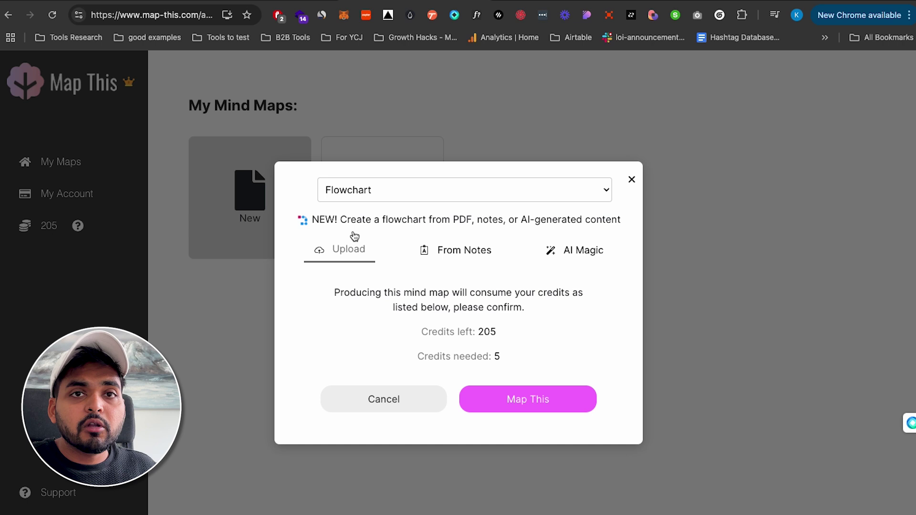
click(371, 194)
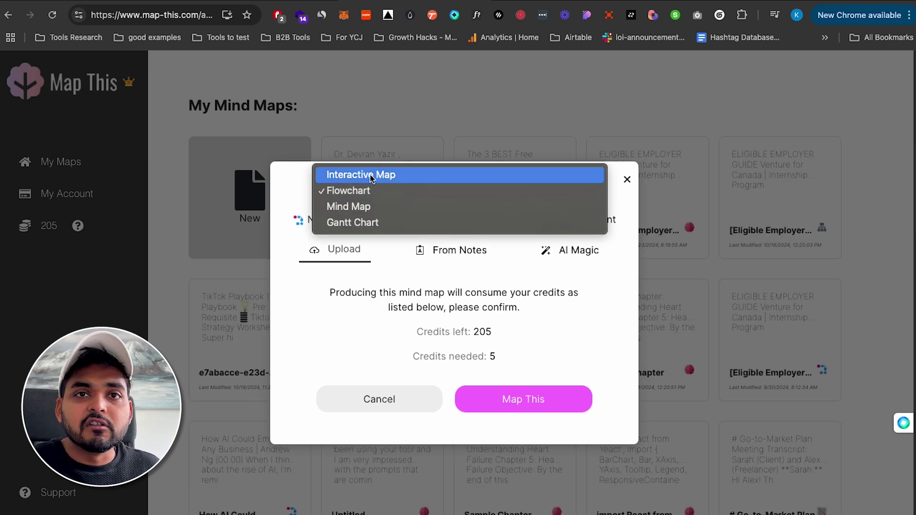
click(273, 192)
click(510, 397)
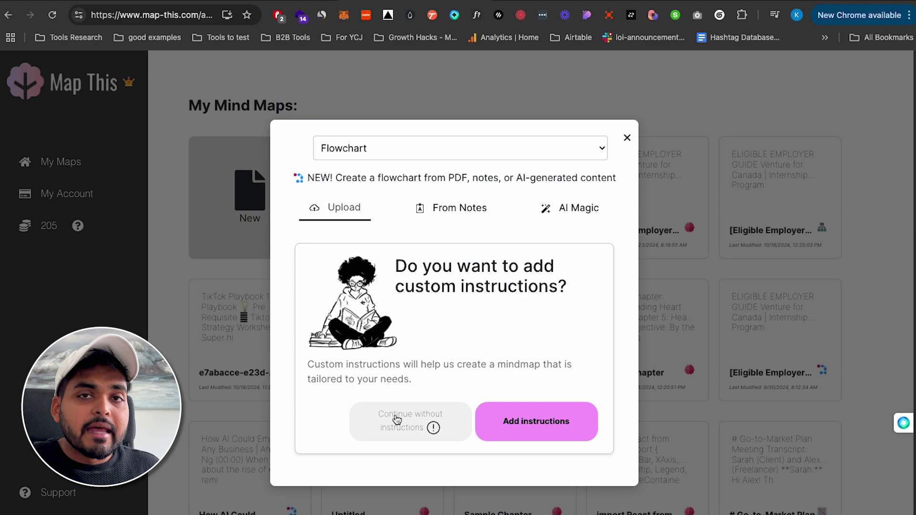
click(429, 423)
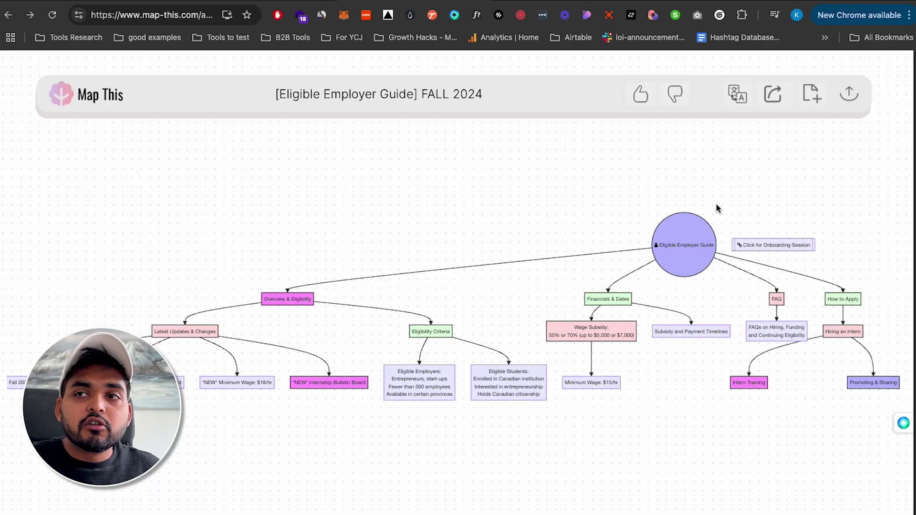
Step: Pan across the employer guide flowchart to reveal its Overview & Eligibility branch
drag(559, 222, 378, 196)
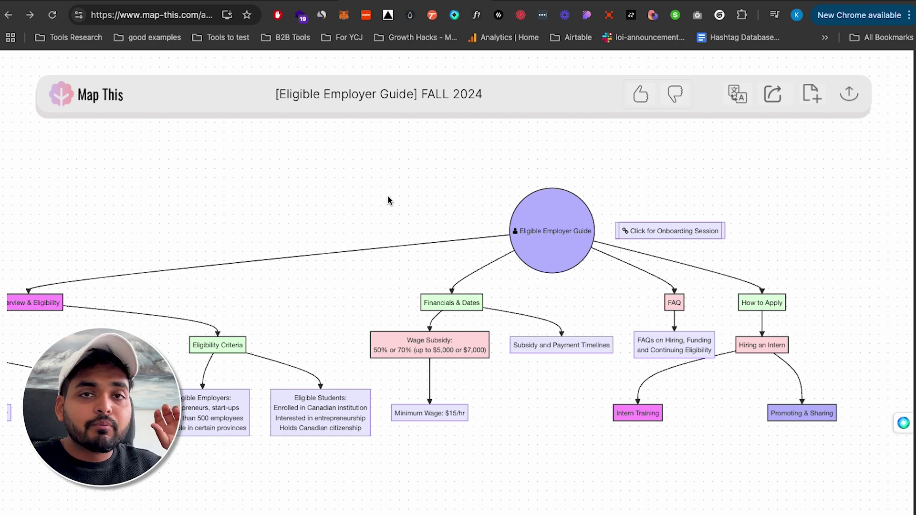
drag(387, 196, 748, 177)
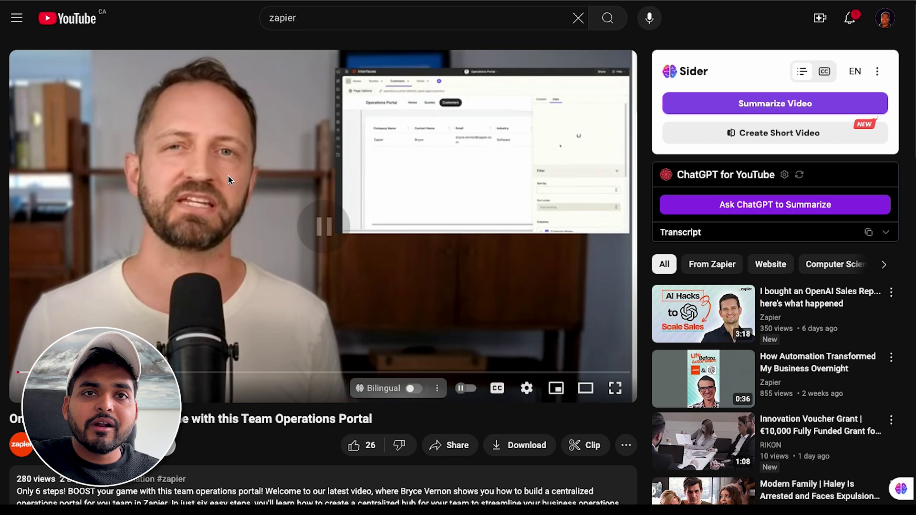
Step: Have Sider summarize the Zapier Team Operations Portal video and review its highlights
click(751, 103)
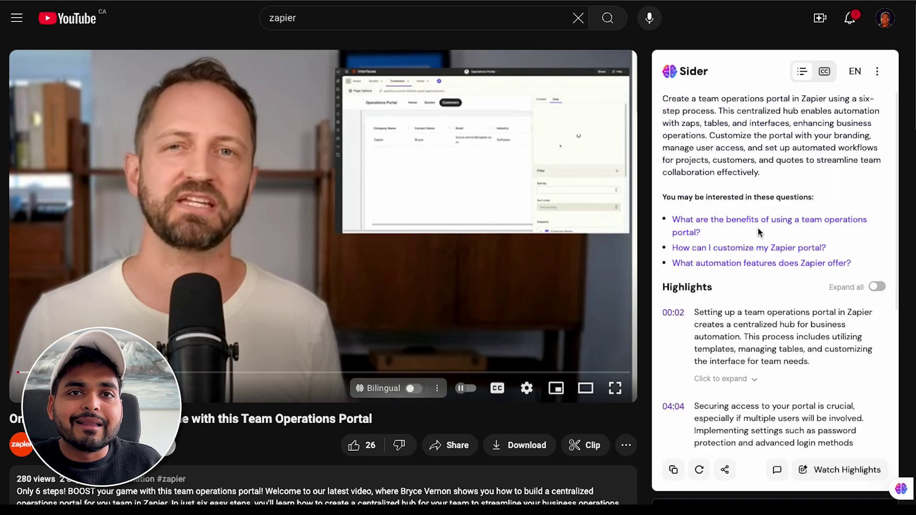
scroll(758, 231, down, 5)
scroll(759, 232, up, 5)
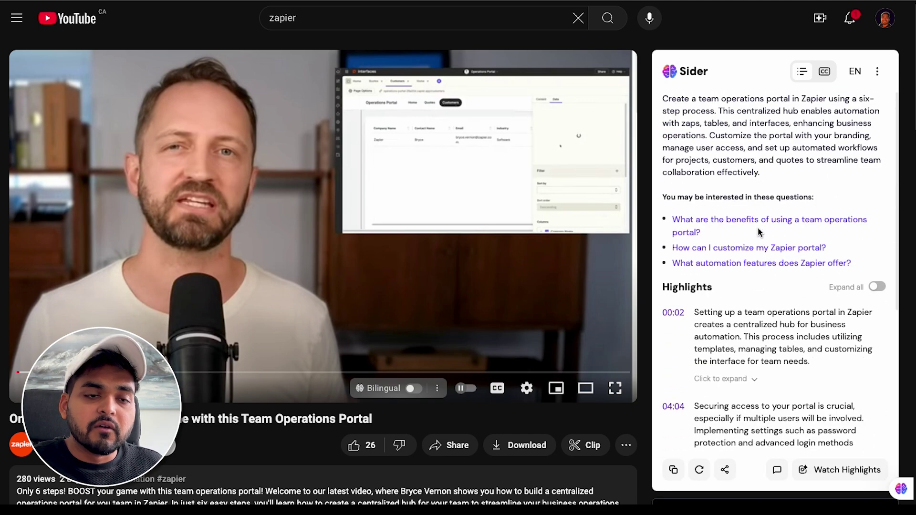
Step: Ask Sider's video chat 'who is this video for?' and 'how will this video help me?'
click(775, 472)
text(who is this video for)
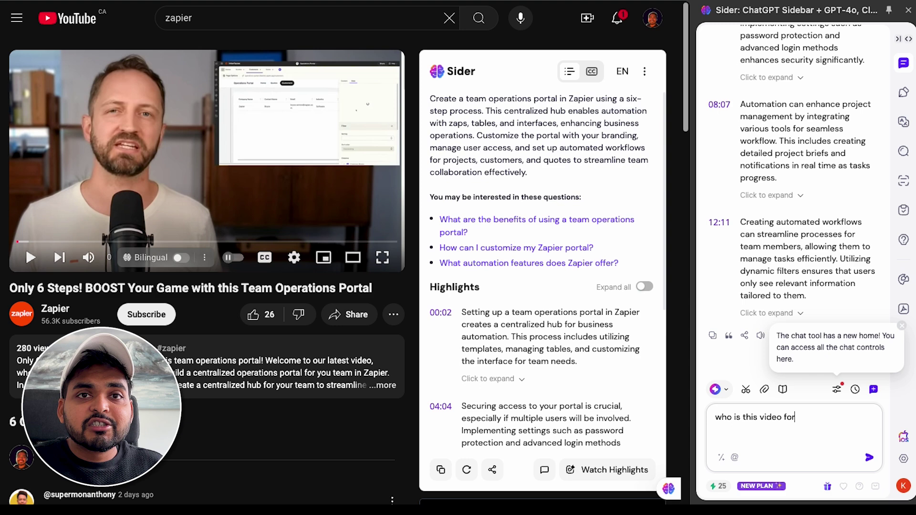
text(?)
key(Return)
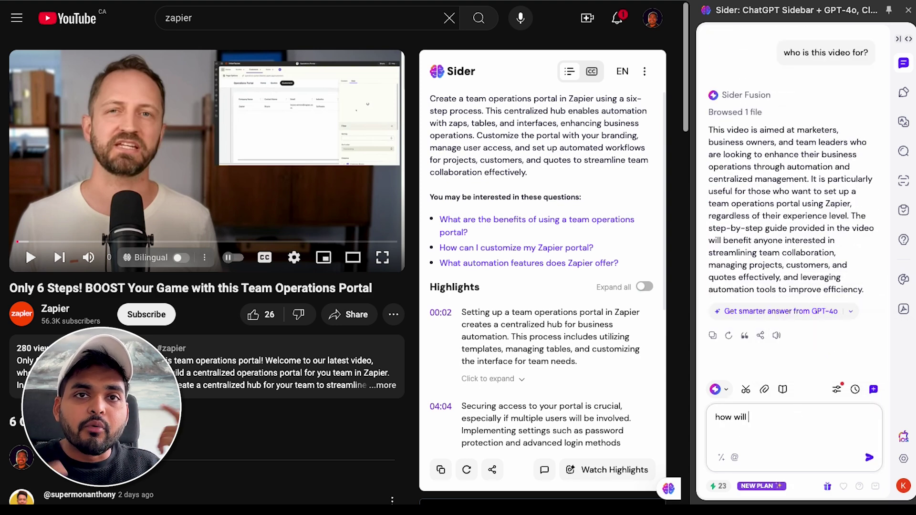
text(e?)
key(Return)
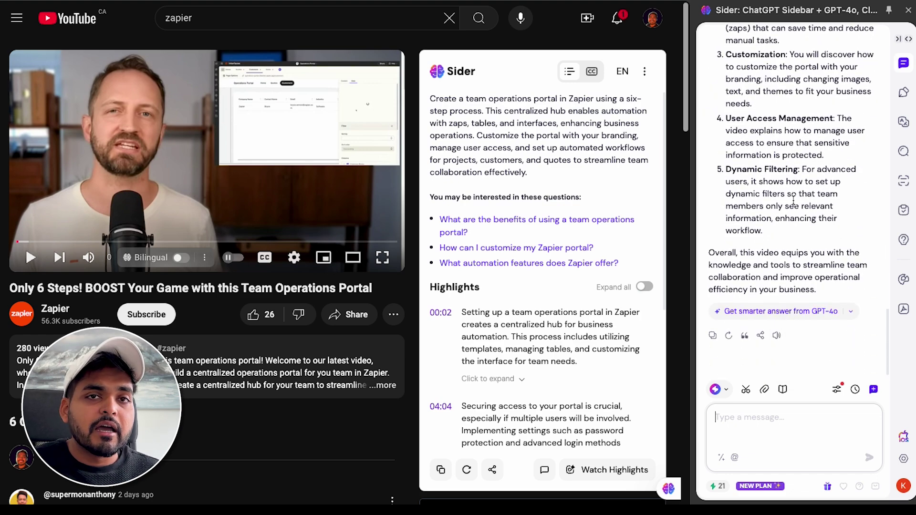
scroll(787, 167, up, 15)
scroll(794, 204, up, 10)
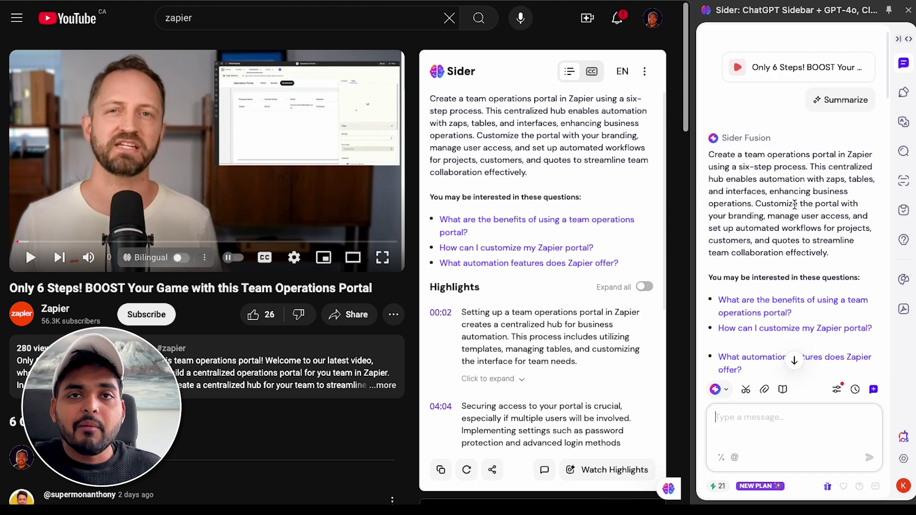
scroll(794, 204, down, 20)
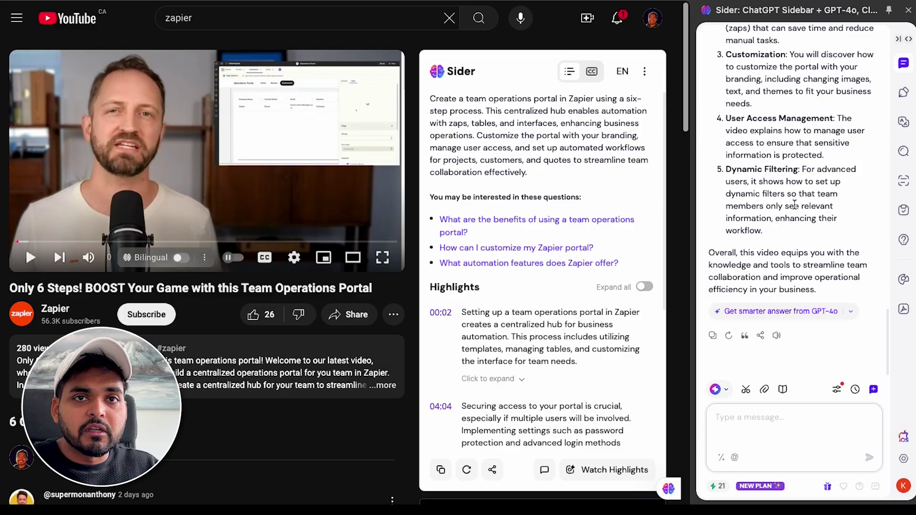